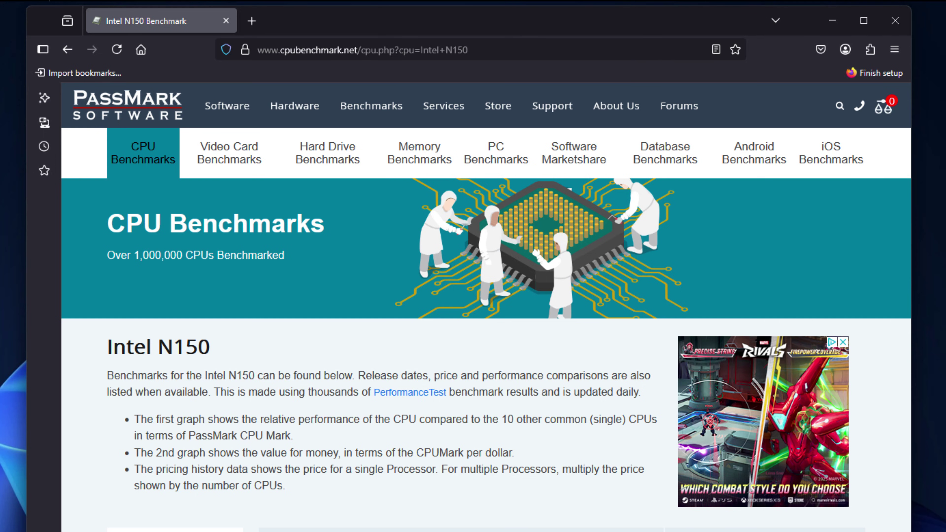
{"action": "left_click_drag", "start_coordinate": [223, 352], "coordinate": [108, 344]}
{"action": "left_click", "coordinate": [554, 468]}
{"action": "scroll", "coordinate": [554, 469], "scroll_direction": "down", "scroll_amount": 5}
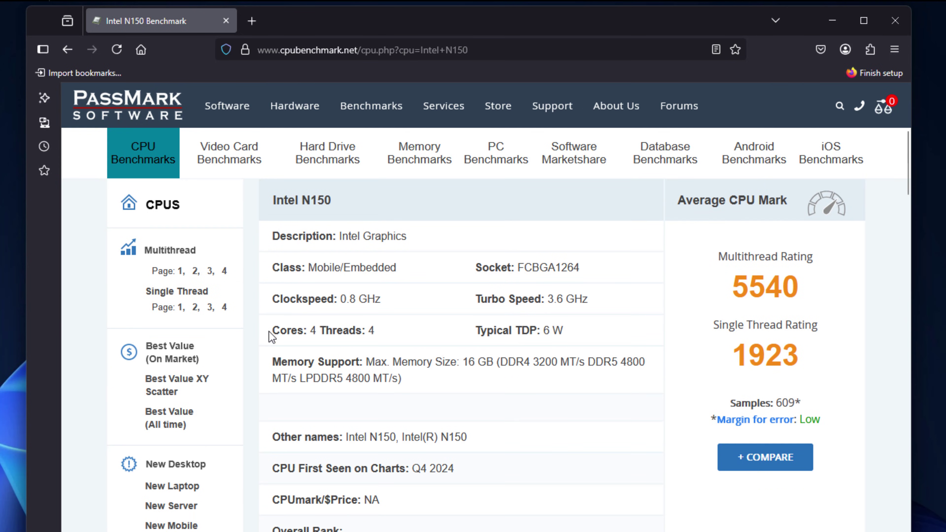
{"action": "left_click_drag", "start_coordinate": [278, 334], "coordinate": [389, 345]}
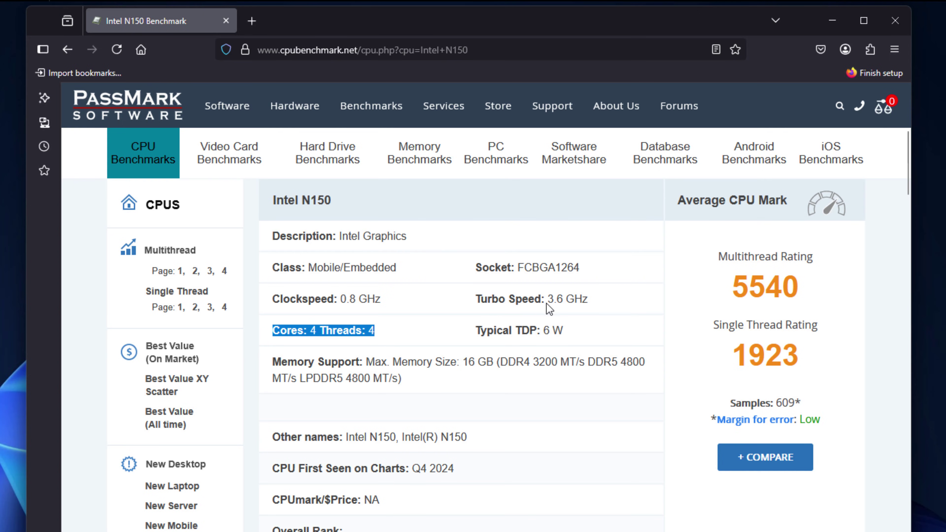
{"action": "left_click_drag", "start_coordinate": [546, 303], "coordinate": [589, 301]}
{"action": "left_click_drag", "start_coordinate": [565, 331], "coordinate": [546, 331]}
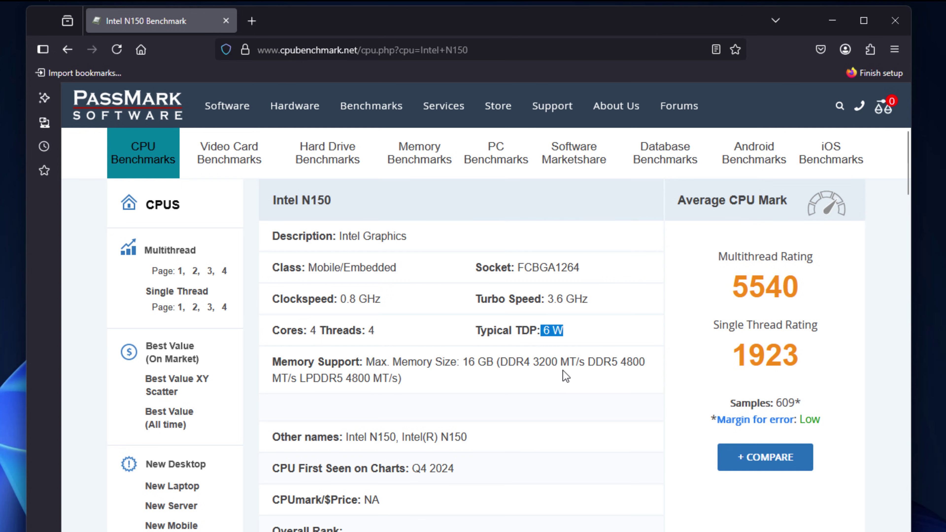
{"action": "triple_click", "coordinate": [525, 358]}
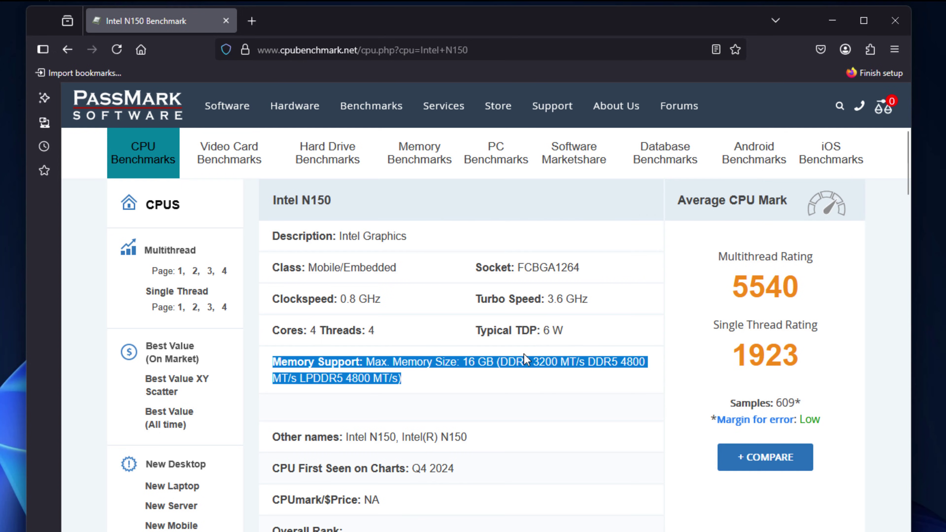
{"action": "left_click", "coordinate": [533, 344]}
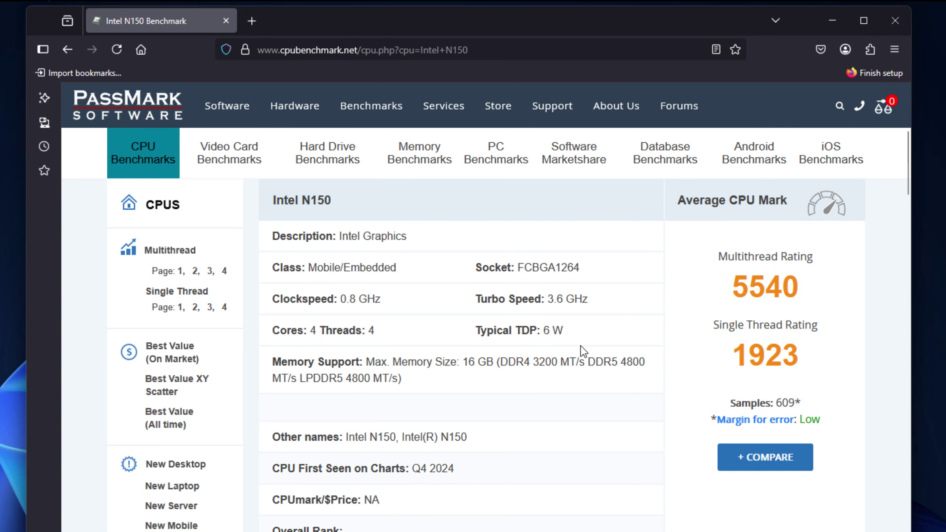
{"action": "scroll", "coordinate": [581, 346], "scroll_direction": "down", "scroll_amount": 2}
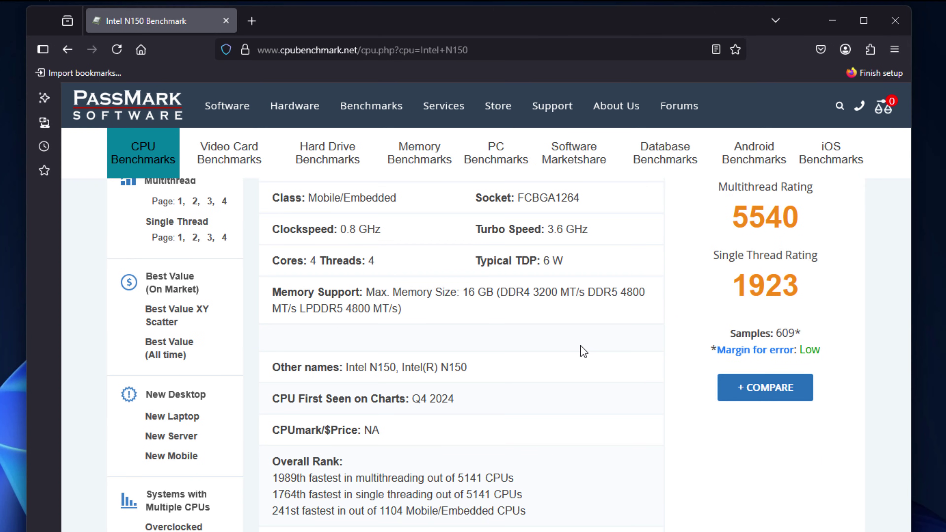
{"action": "scroll", "coordinate": [581, 346], "scroll_direction": "up", "scroll_amount": 3}
{"action": "scroll", "coordinate": [581, 346], "scroll_direction": "up", "scroll_amount": 3}
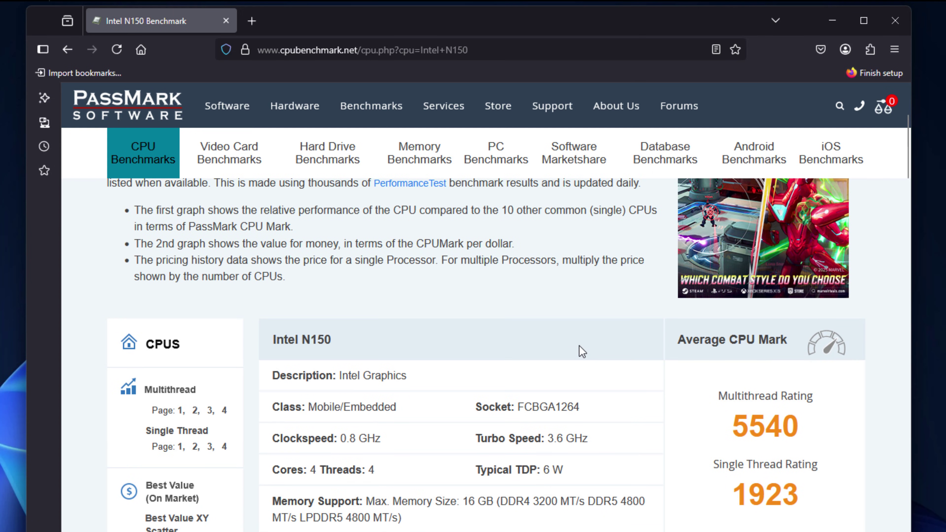
{"action": "scroll", "coordinate": [579, 346], "scroll_direction": "up", "scroll_amount": 3}
{"action": "scroll", "coordinate": [581, 351], "scroll_direction": "down", "scroll_amount": 5}
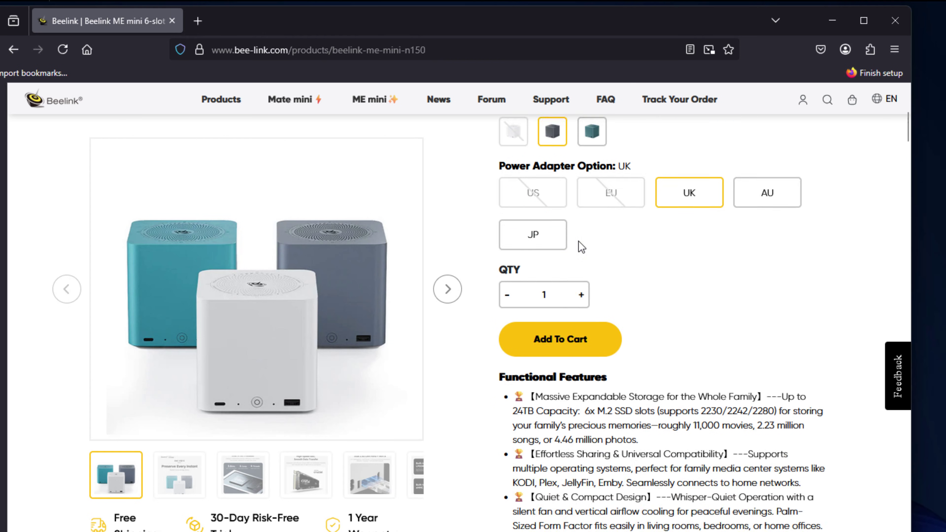
Step: Scroll through the ME mini page's feature cards and Functional Features list
{"action": "scroll", "coordinate": [579, 241], "scroll_direction": "down", "scroll_amount": 15}
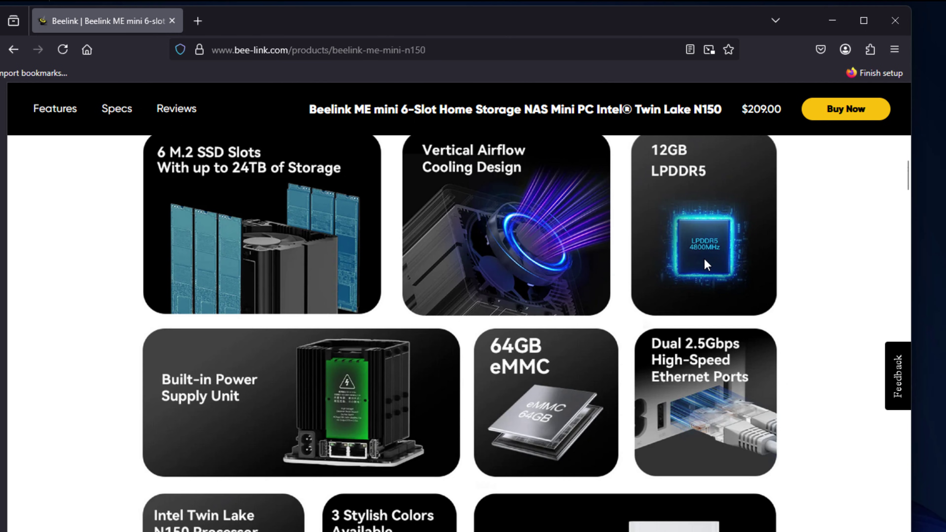
{"action": "scroll", "coordinate": [706, 260], "scroll_direction": "up", "scroll_amount": 2}
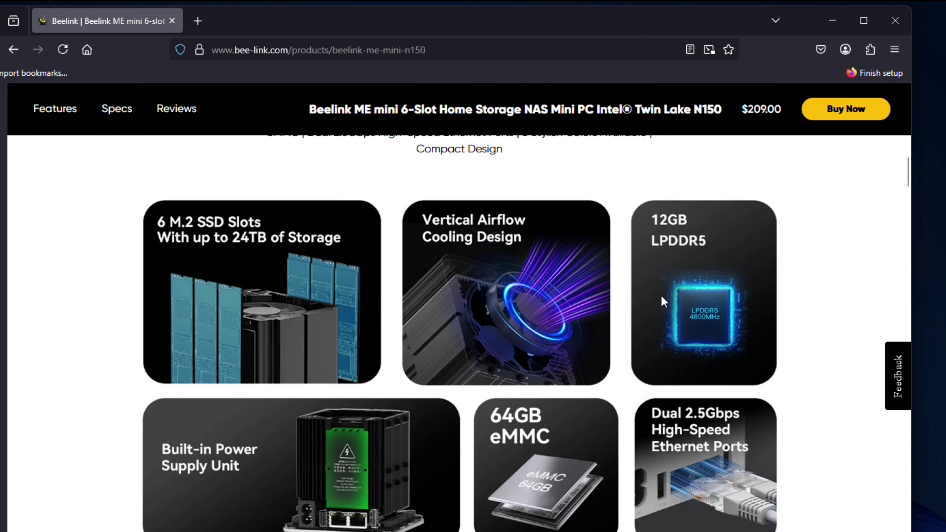
{"action": "scroll", "coordinate": [661, 295], "scroll_direction": "up", "scroll_amount": 10}
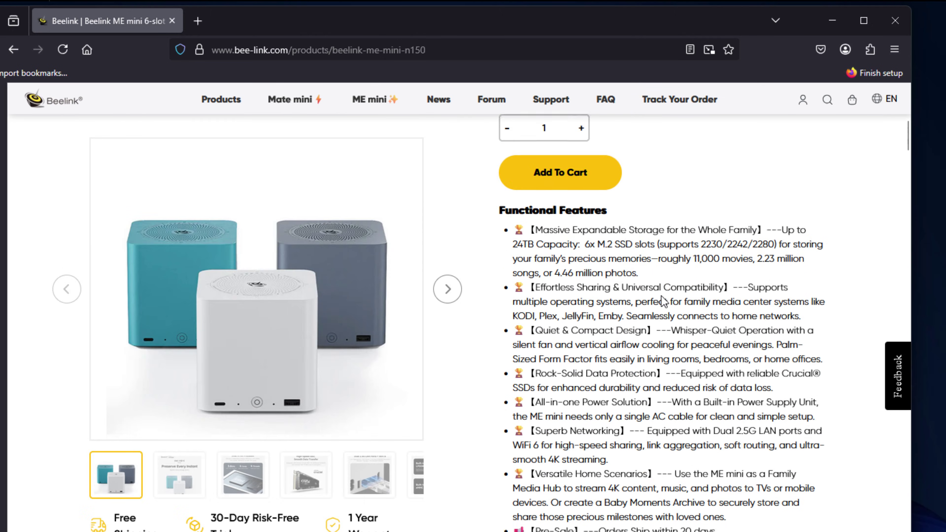
{"action": "scroll", "coordinate": [662, 297], "scroll_direction": "up", "scroll_amount": 2}
{"action": "scroll", "coordinate": [538, 300], "scroll_direction": "up", "scroll_amount": 12}
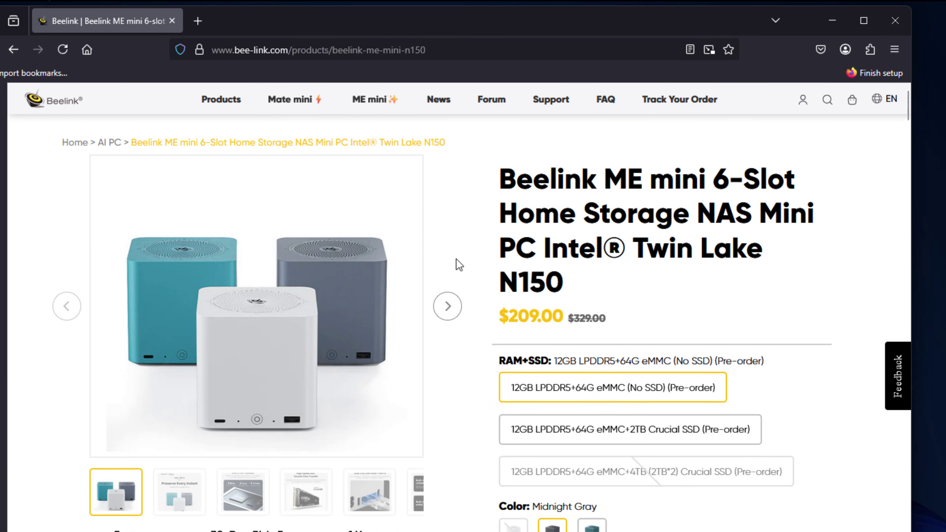
Step: Browse the product photos: Intel N150, Crucial SSD, Dual 2.5G LAN, and 12GB LPDDR5/64GB eMMC
{"action": "left_click", "coordinate": [169, 501]}
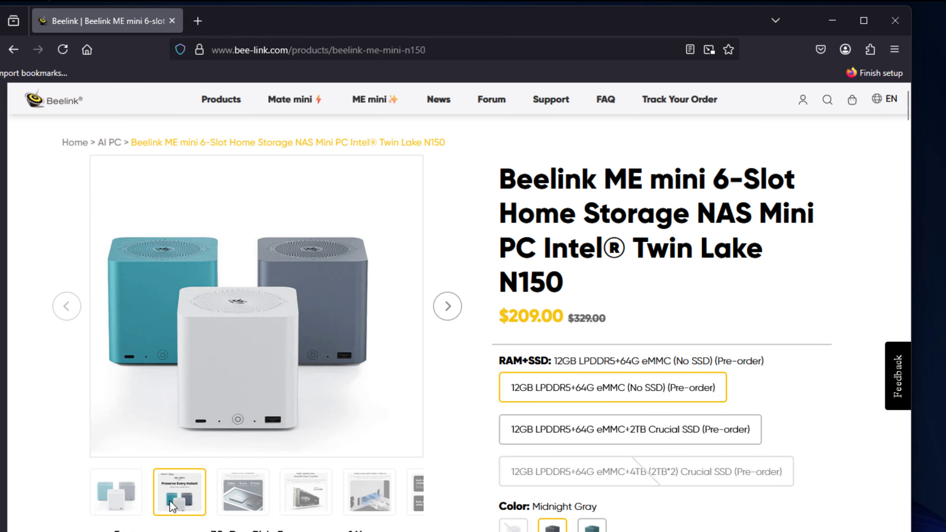
{"action": "left_click", "coordinate": [449, 307]}
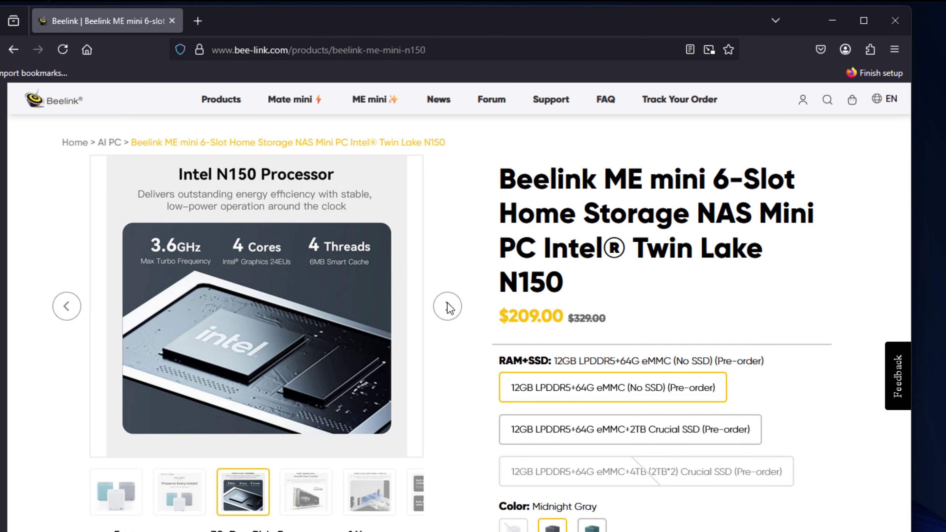
{"action": "left_click", "coordinate": [449, 307]}
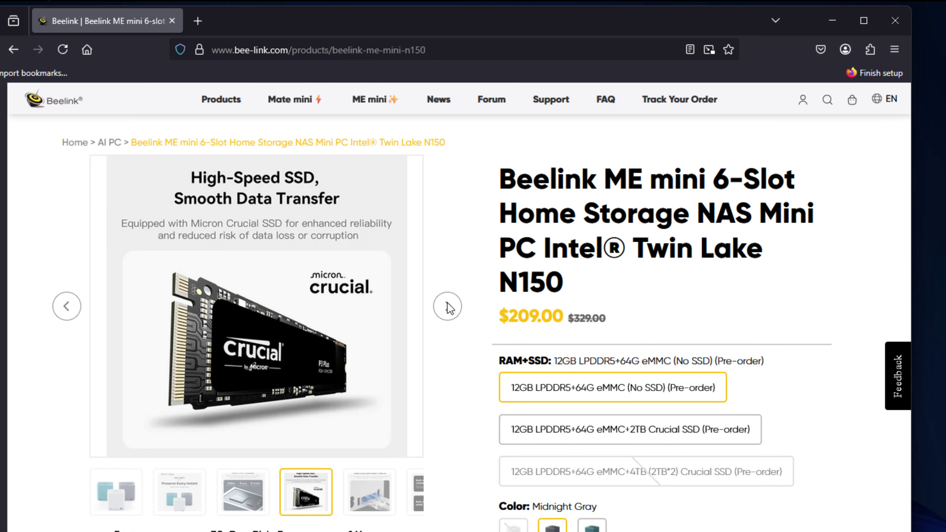
{"action": "left_click", "coordinate": [449, 307]}
{"action": "left_click", "coordinate": [449, 307]}
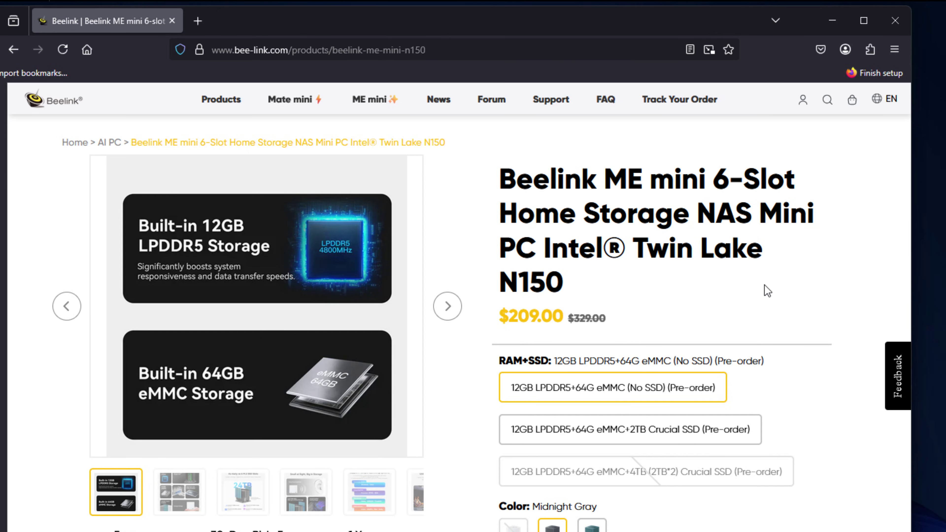
Step: Enlarge the 6 M.2 SSD slots image, close it, then show the Support Multiple Operating Systems image
{"action": "left_click", "coordinate": [248, 499]}
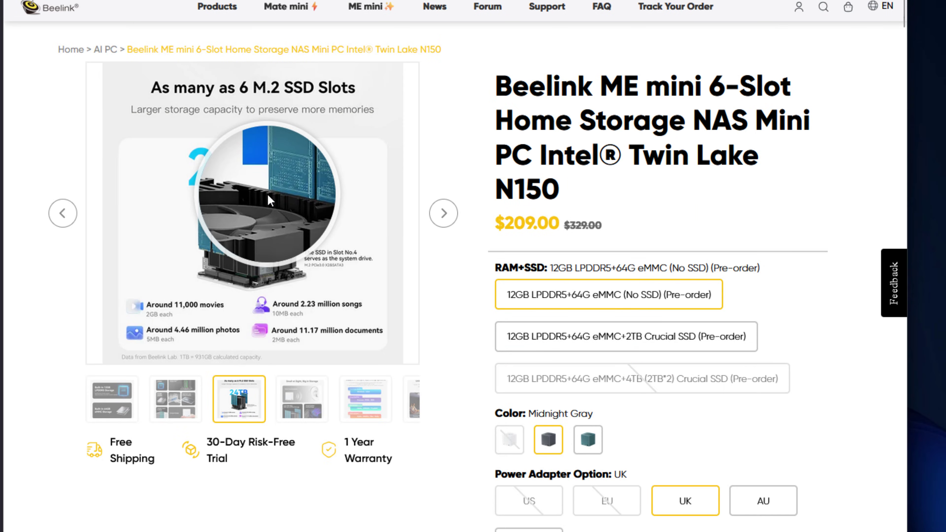
{"action": "left_click", "coordinate": [267, 196]}
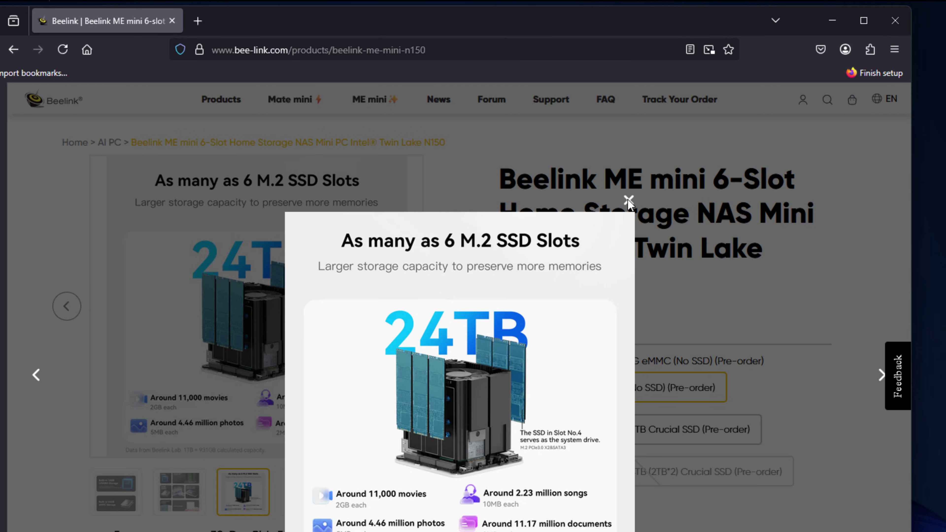
{"action": "left_click", "coordinate": [628, 201]}
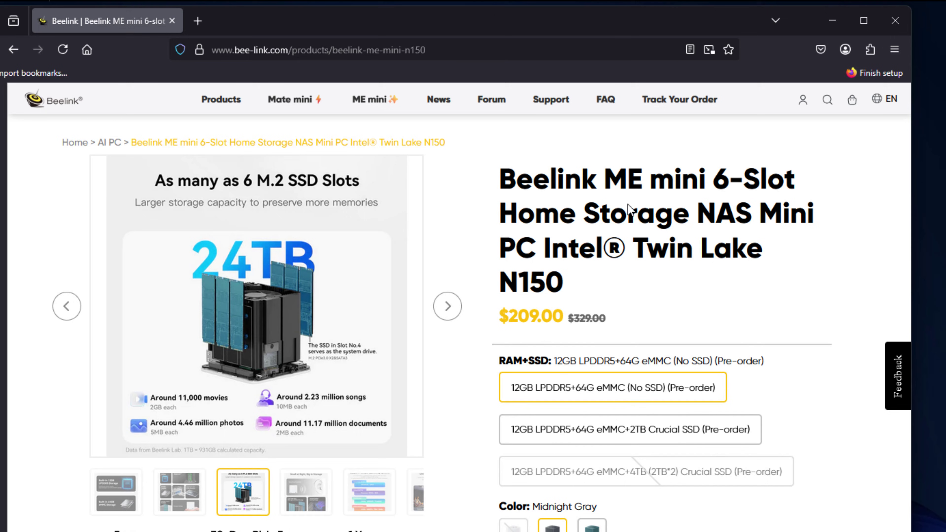
{"action": "left_click", "coordinate": [368, 499]}
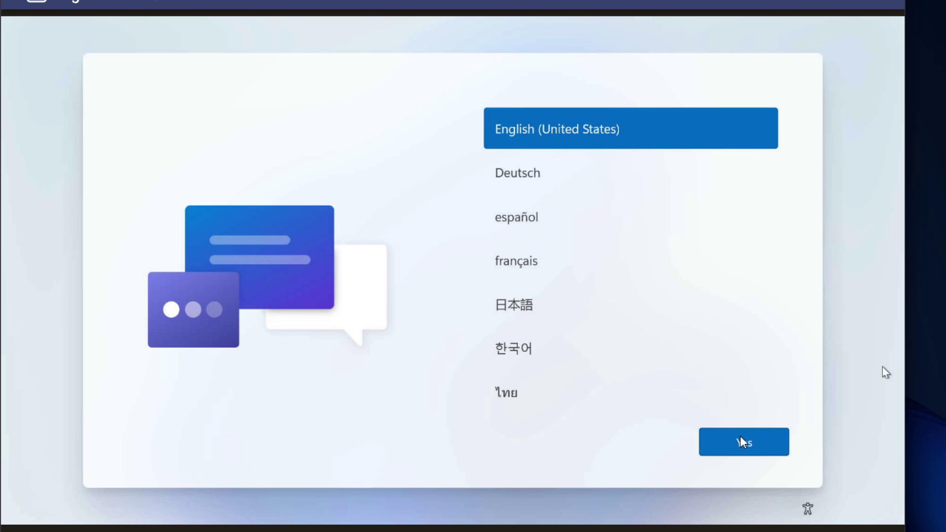
Step: Accept English (United States) as the setup language
{"action": "left_click", "coordinate": [733, 453]}
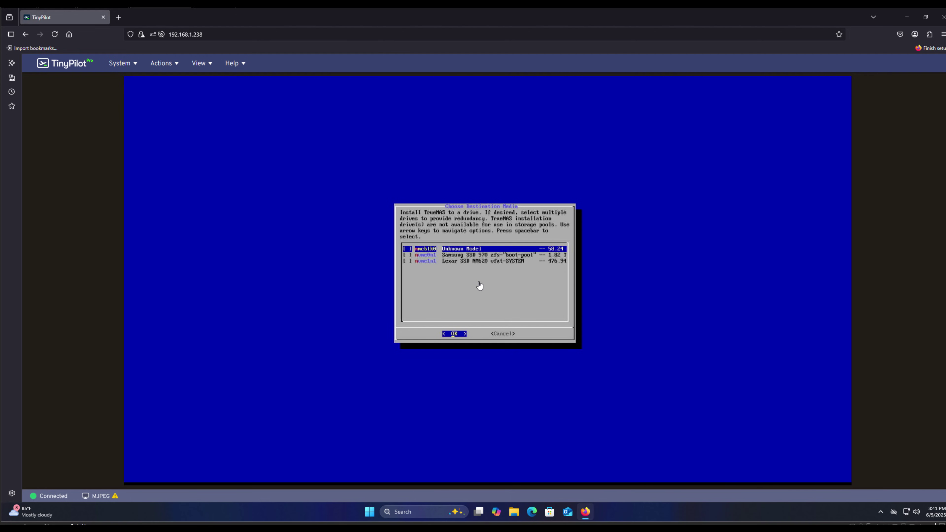
Step: Mark the Samsung SSD 970 as the TrueNAS install drive and confirm the choice
{"action": "key", "text": "Down"}
{"action": "key", "text": "Down"}
{"action": "key", "text": "Up"}
{"action": "key", "text": "Down"}
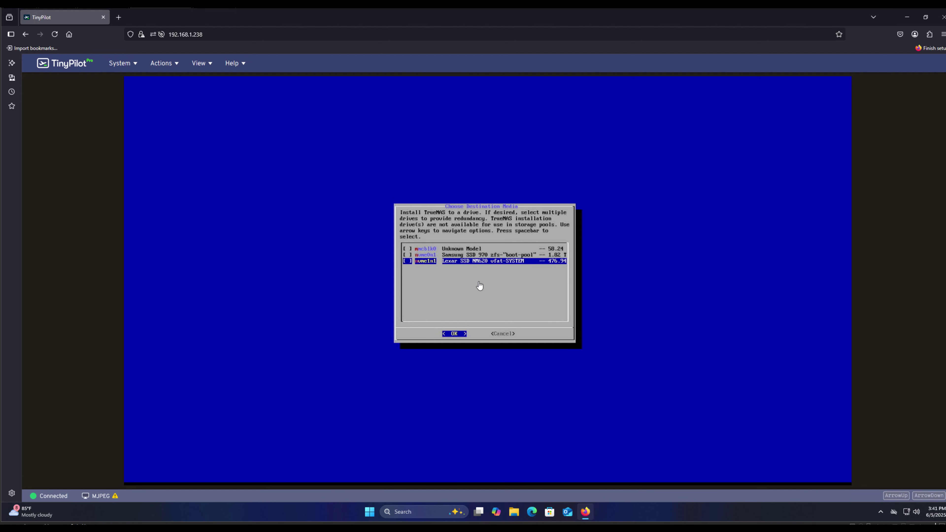
{"action": "key", "text": "Up"}
{"action": "key", "text": "Up"}
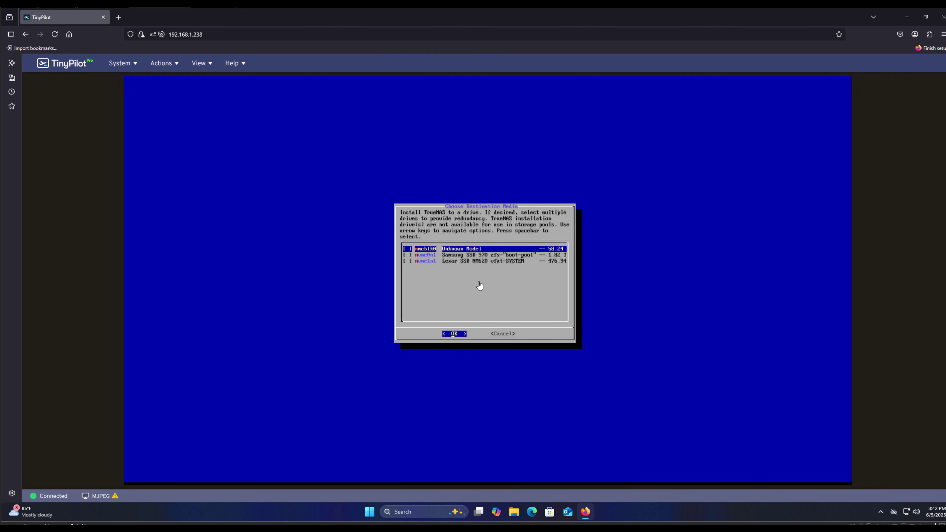
{"action": "key", "text": "Down"}
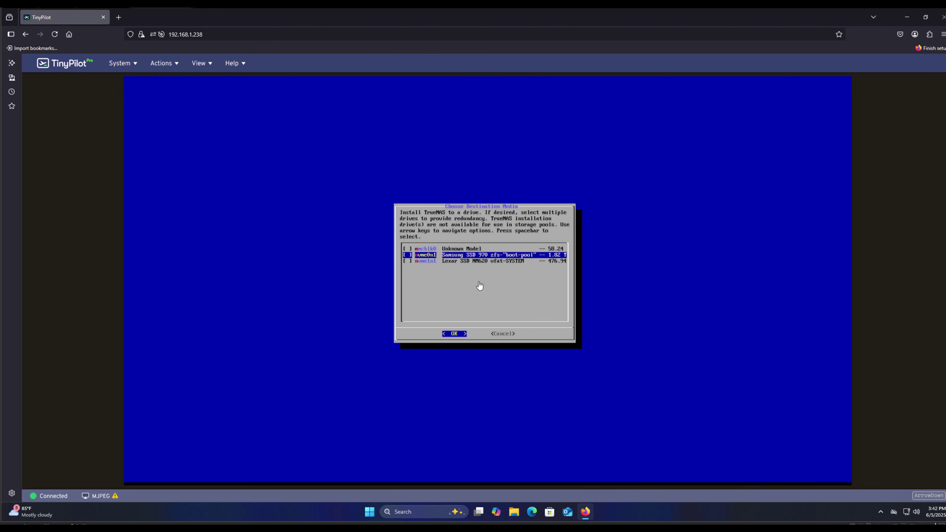
{"action": "key", "text": "Down"}
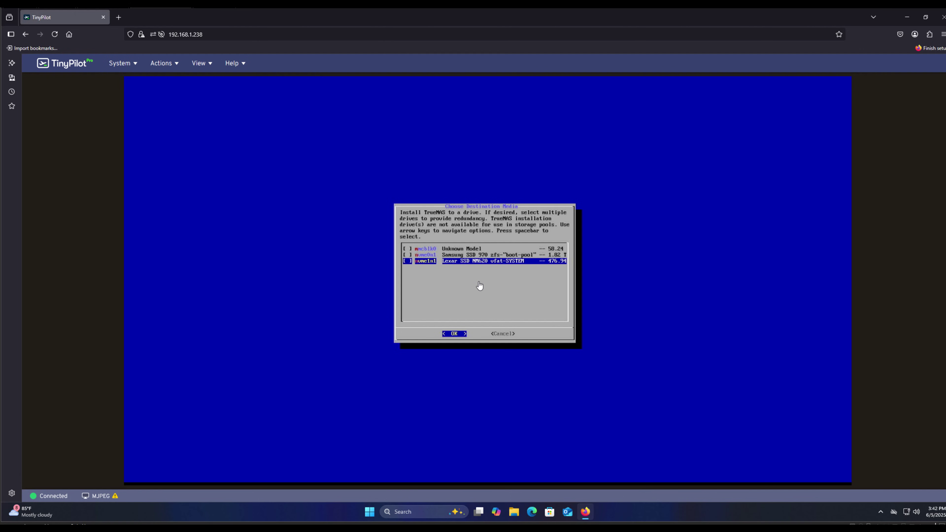
{"action": "key", "text": "Up"}
{"action": "key", "text": "Up"}
{"action": "key", "text": "Down"}
{"action": "key", "text": "Down"}
{"action": "key", "text": "Up"}
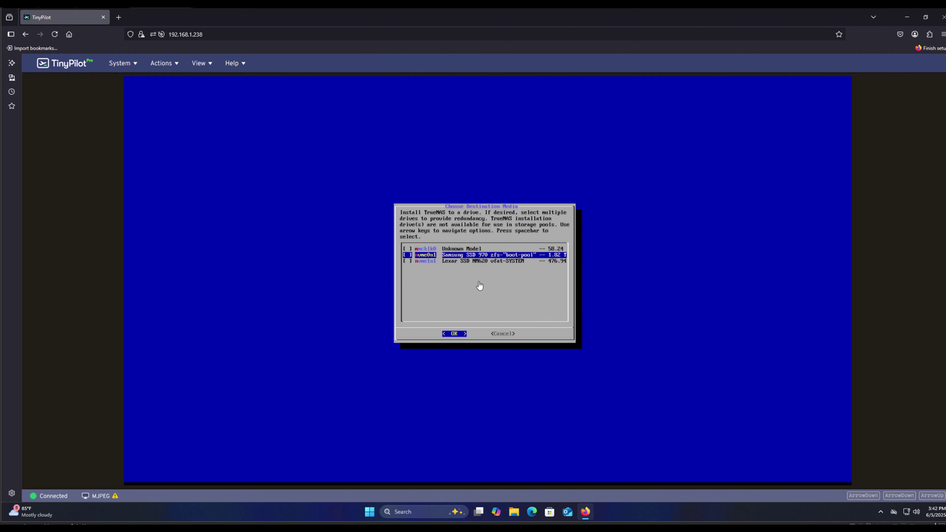
{"action": "key", "text": "space"}
{"action": "key", "text": "Return"}
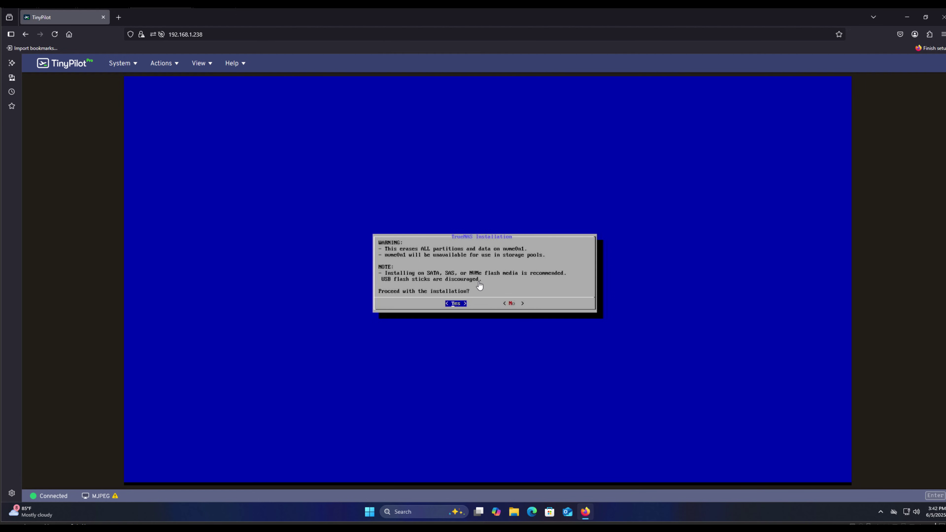
Step: Proceed with installation, choosing Configure using Web UI for authentication
{"action": "key", "text": "Return"}
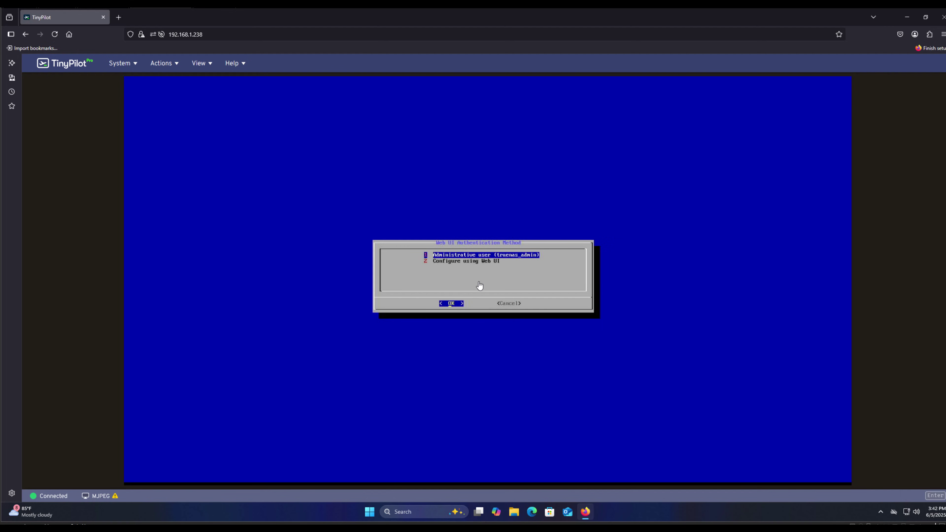
{"action": "key", "text": "Down"}
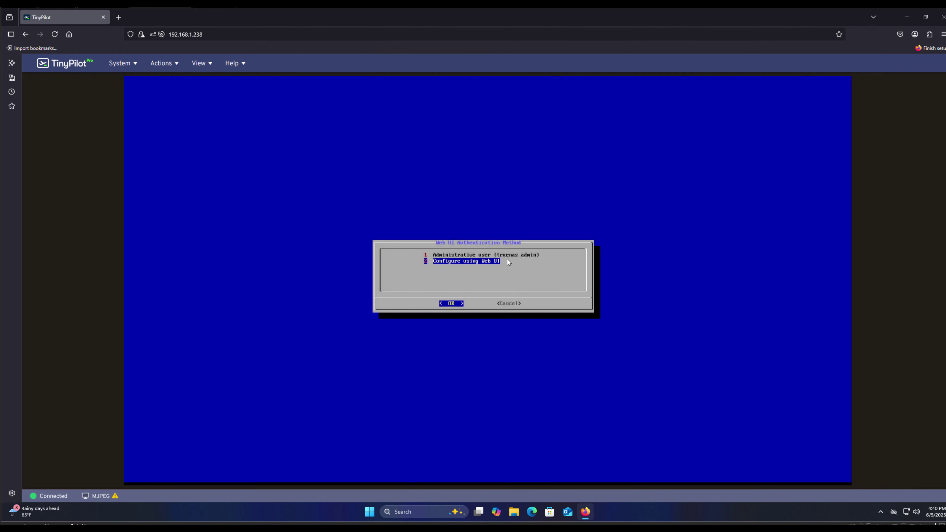
{"action": "key", "text": "Return"}
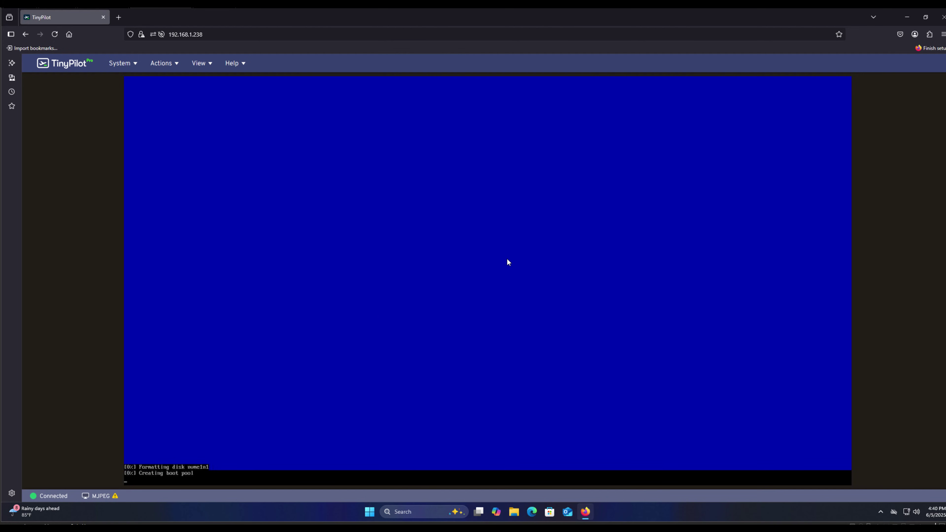